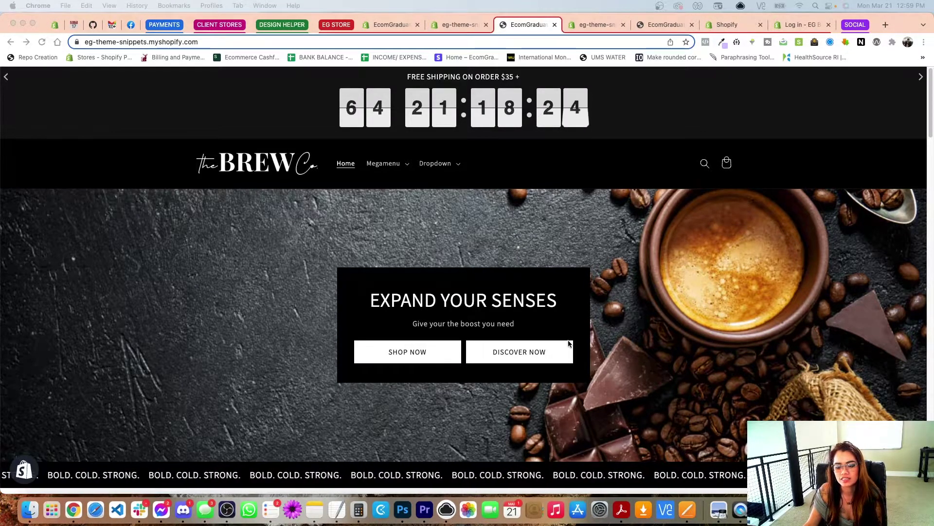
Add The Cold Brew Trio to the cart from its product page and close the drawer.
scroll(602, 355, down, 6)
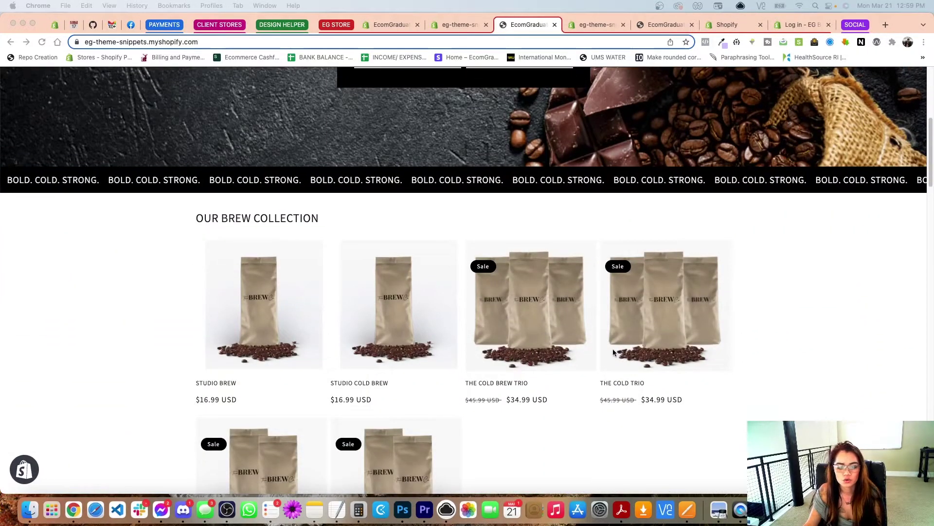
key(super+Tab)
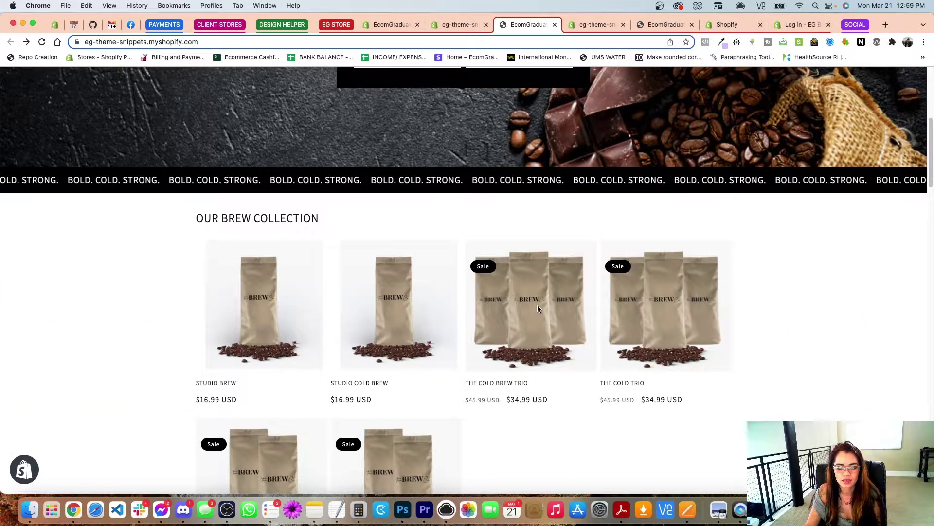
click(537, 306)
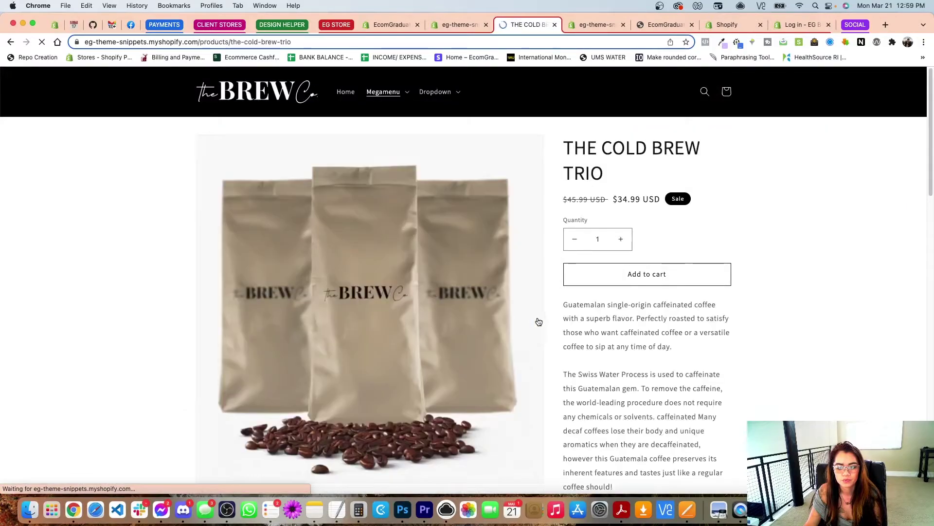
click(655, 275)
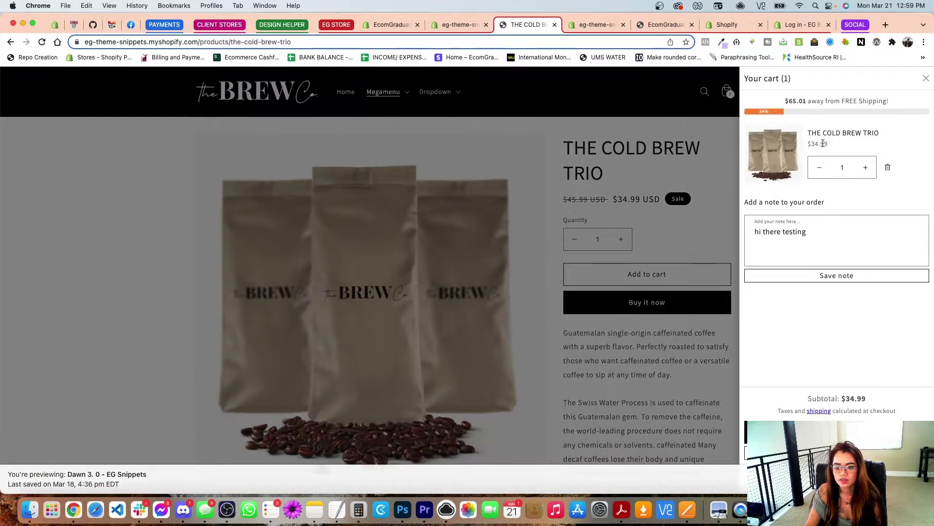
click(655, 245)
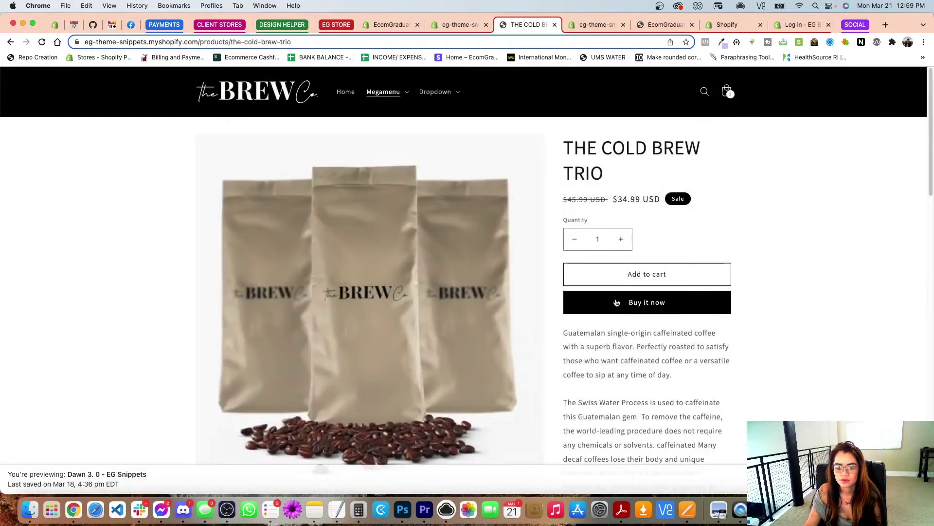
Go back to the home page grid and open the Studio Brew product page.
scroll(604, 329, down, 2)
scroll(603, 332, down, 4)
key(super+bracketleft)
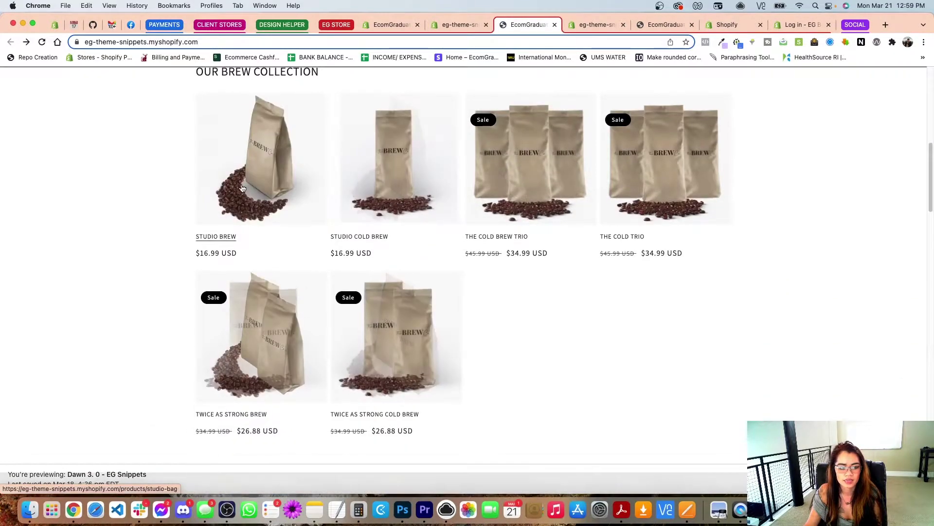
click(242, 188)
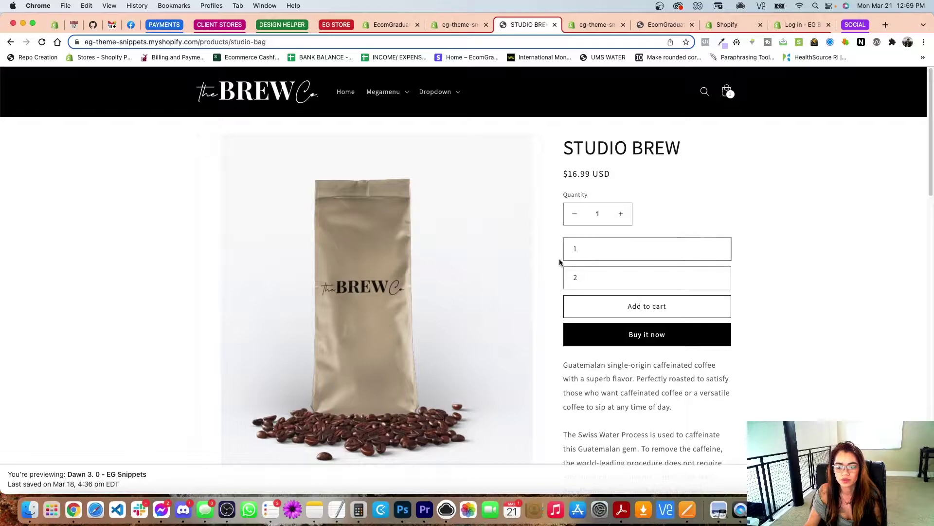
Add Studio Brew with both custom fields filled, plus the recommended Studio Cold Brew.
click(609, 249)
text(fdsfsd)
click(609, 280)
text(dfsfs)
click(649, 304)
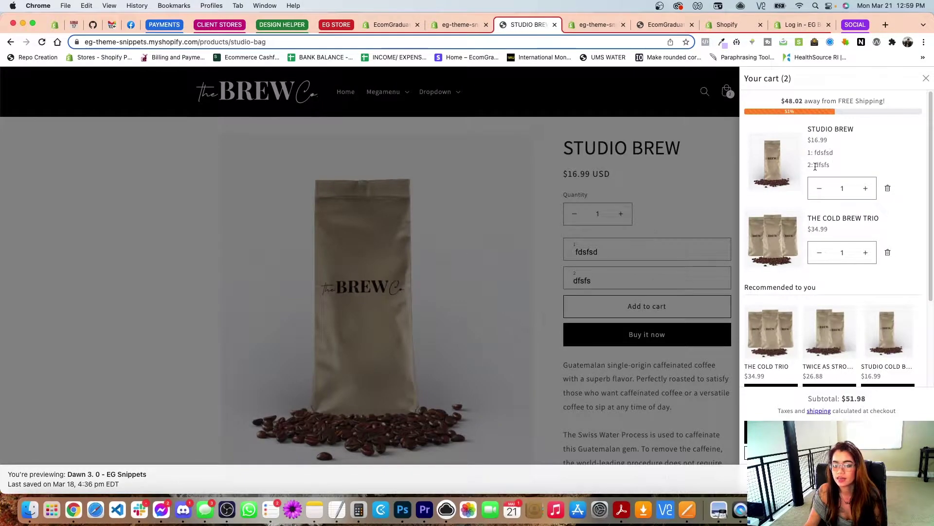
scroll(846, 282, down, 1)
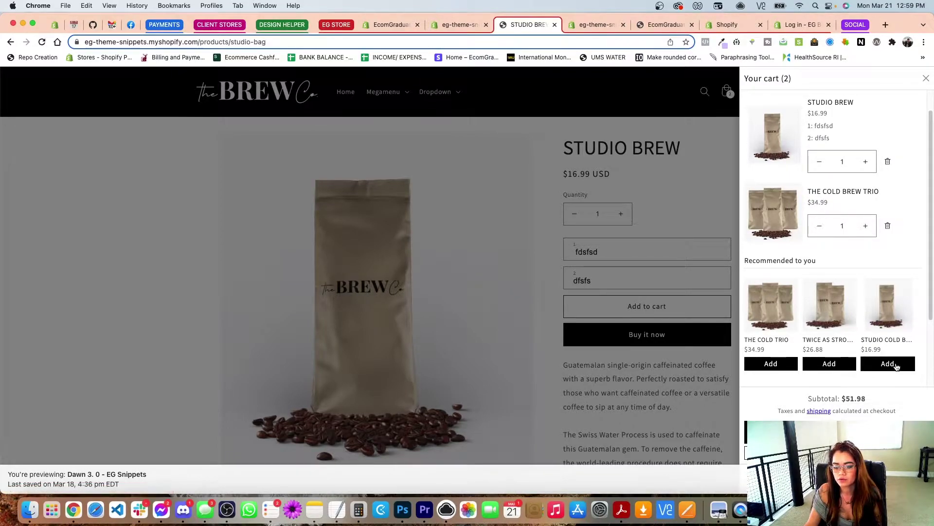
click(893, 364)
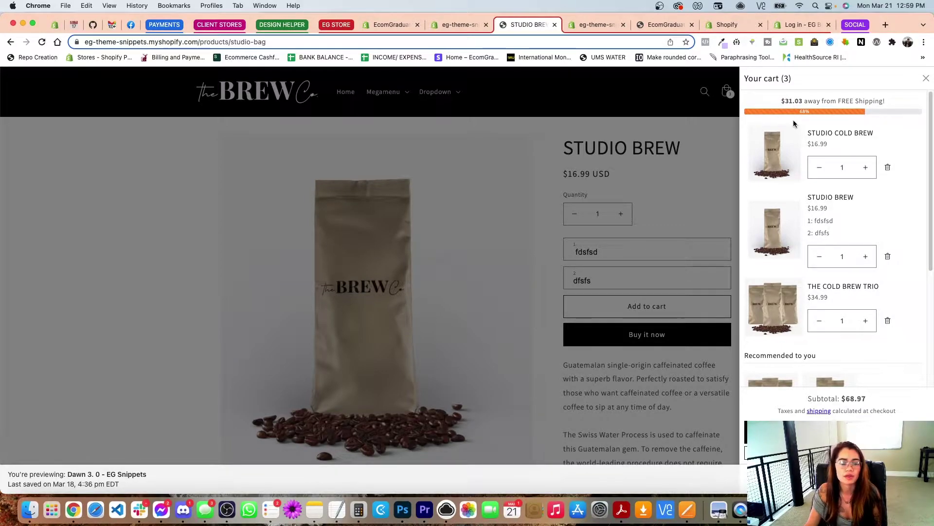
Extend the order note to 'hi there testing fdsfsf', save it, and close the drawer.
scroll(838, 273, down, 5)
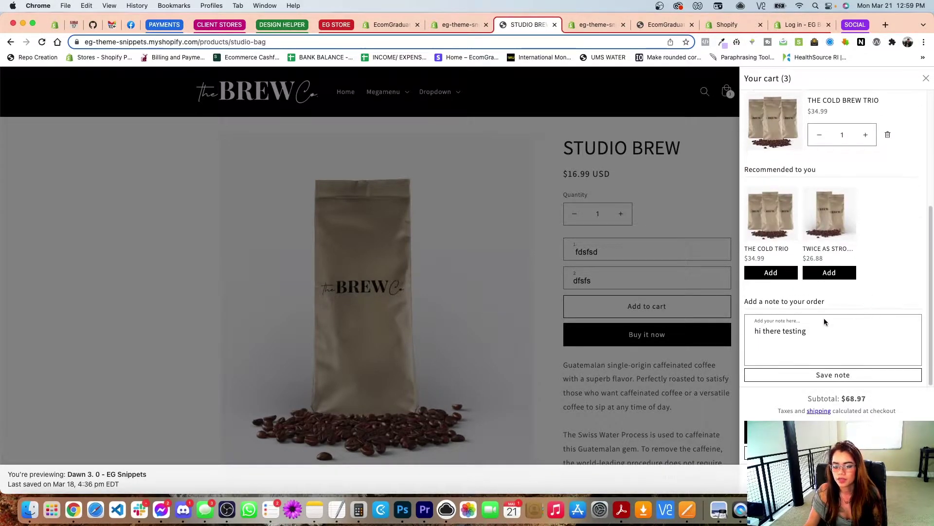
drag(755, 331, 897, 340)
click(820, 341)
text(fdsfsf)
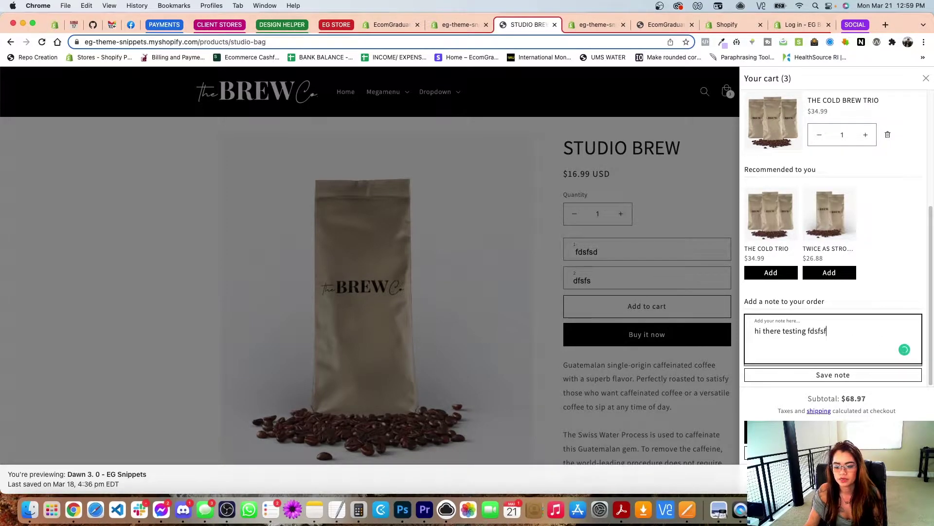
click(833, 375)
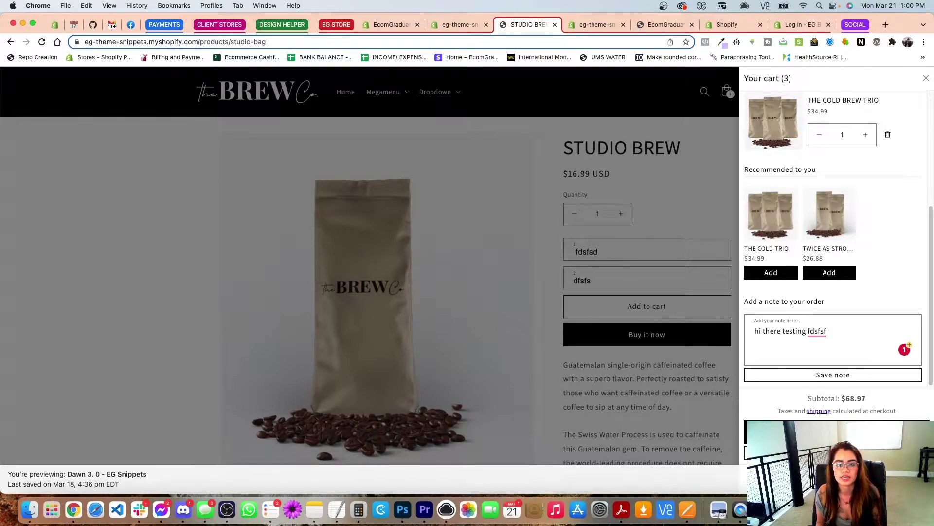
click(521, 265)
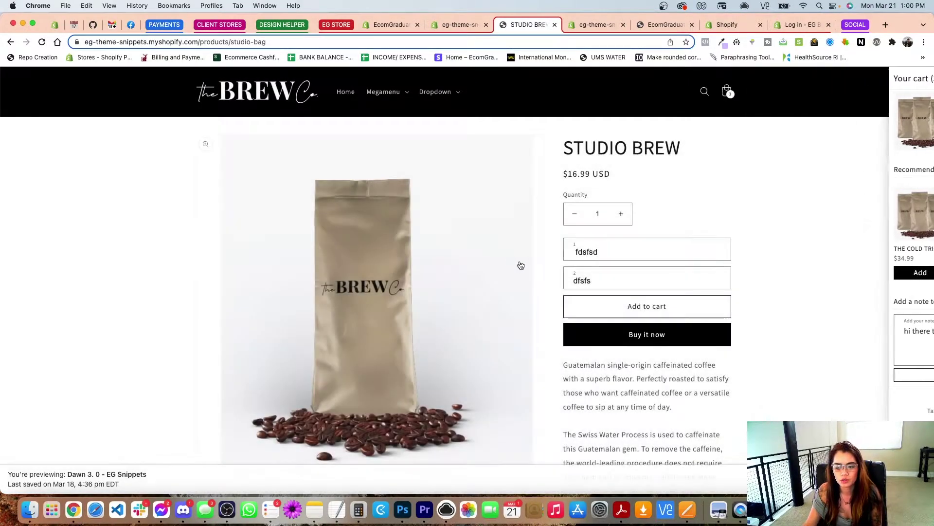
Reload the theme editor and scroll to the Cart Drawer settings with 400 px width and Square images.
click(456, 28)
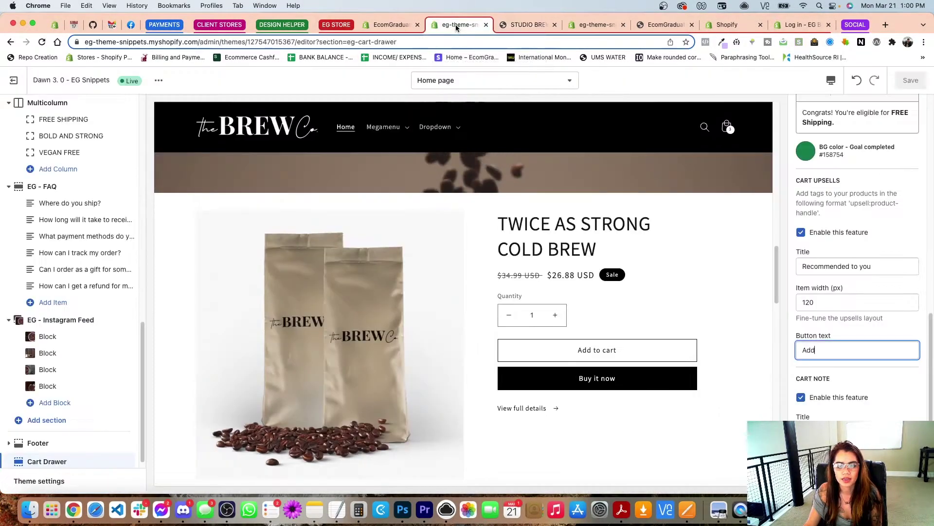
right_click(193, 85)
click(220, 113)
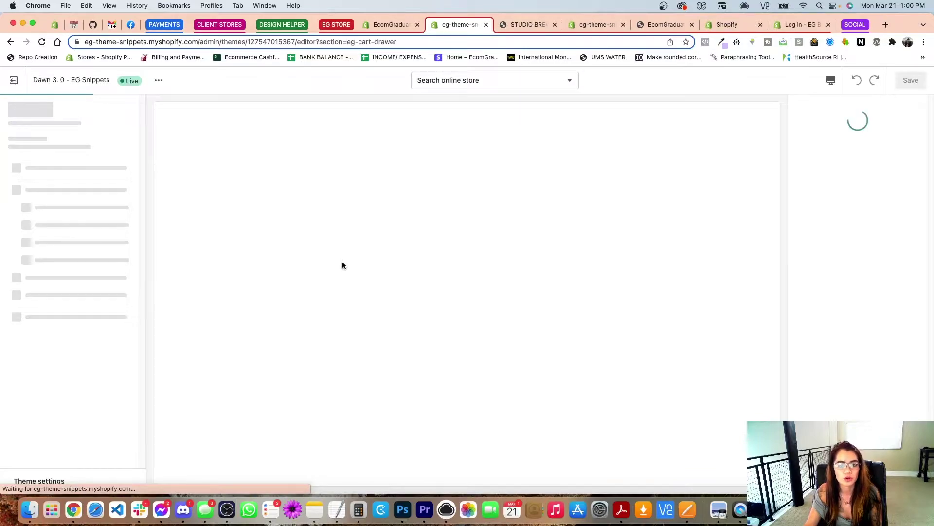
scroll(63, 423, down, 5)
scroll(63, 423, down, 5)
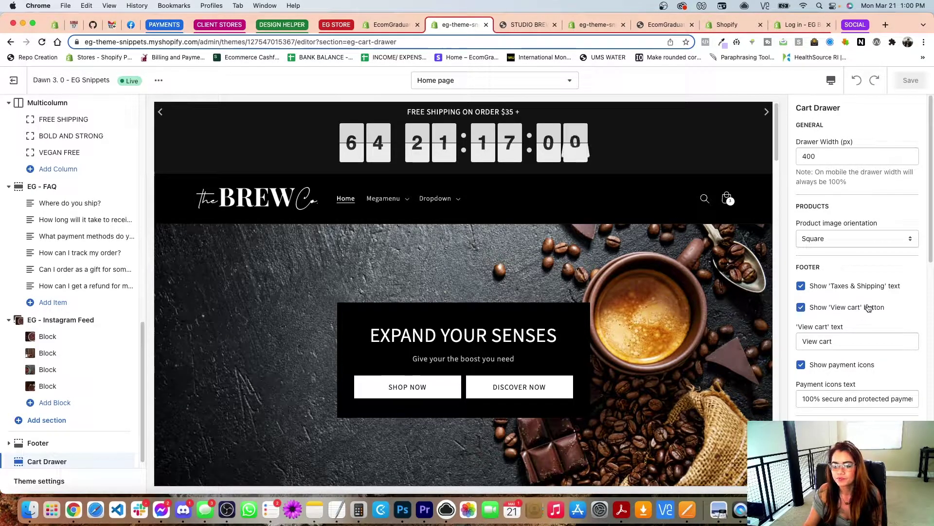
scroll(865, 314, down, 1)
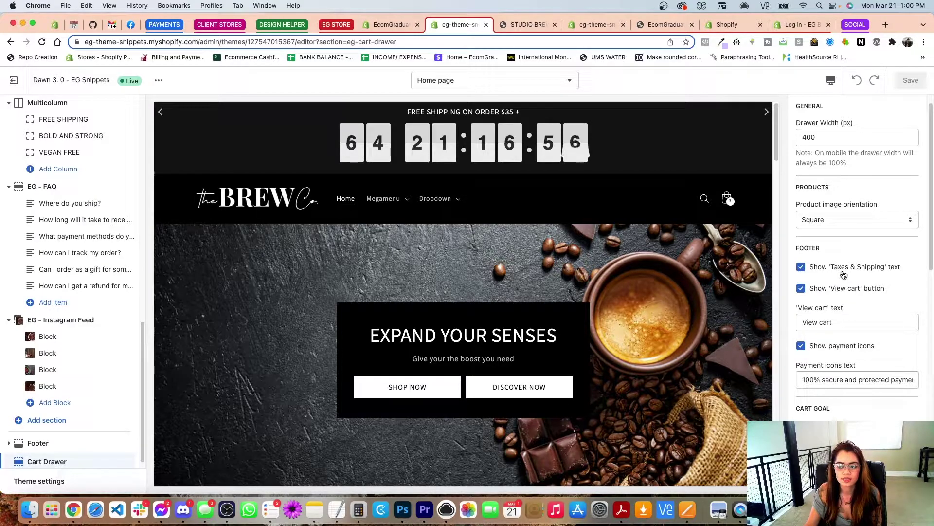
On the Studio Brew page, open the cart drawer and inspect the taxes and shipping line.
click(513, 29)
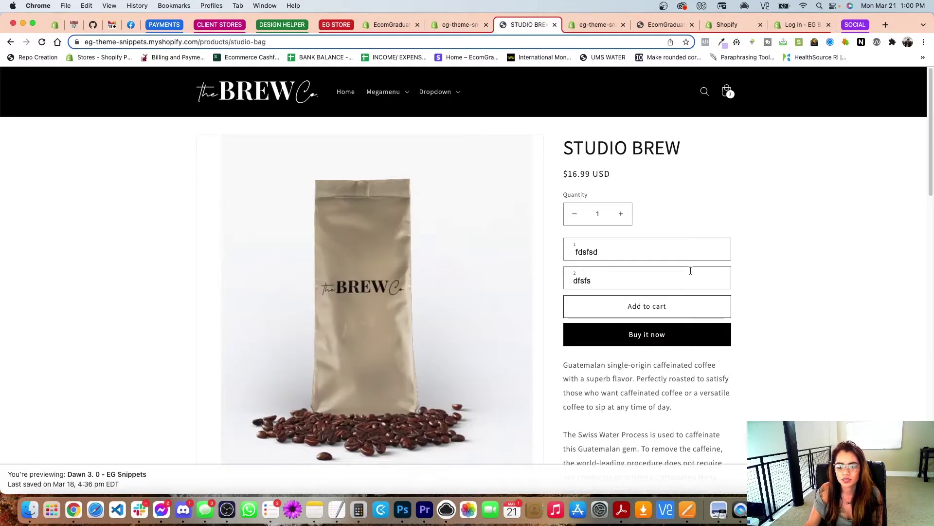
scroll(692, 247, down, 5)
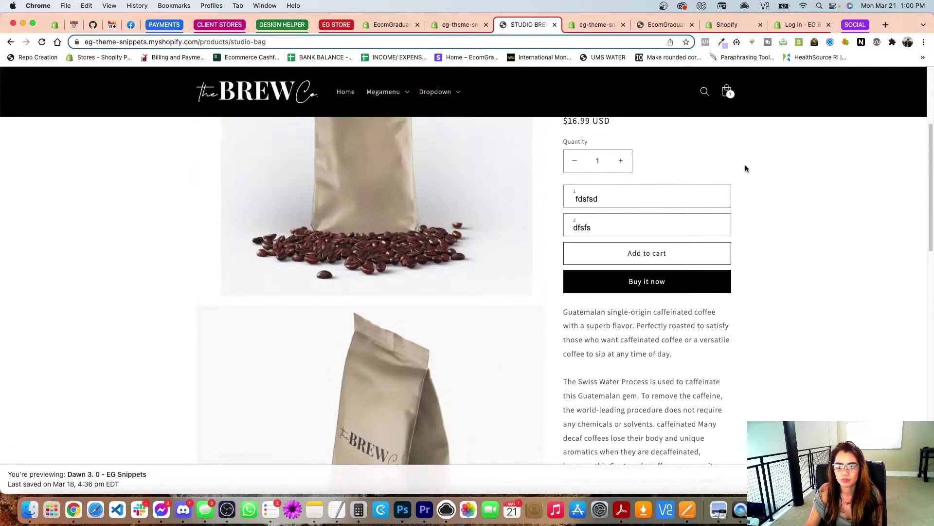
click(727, 92)
drag(780, 412, 899, 417)
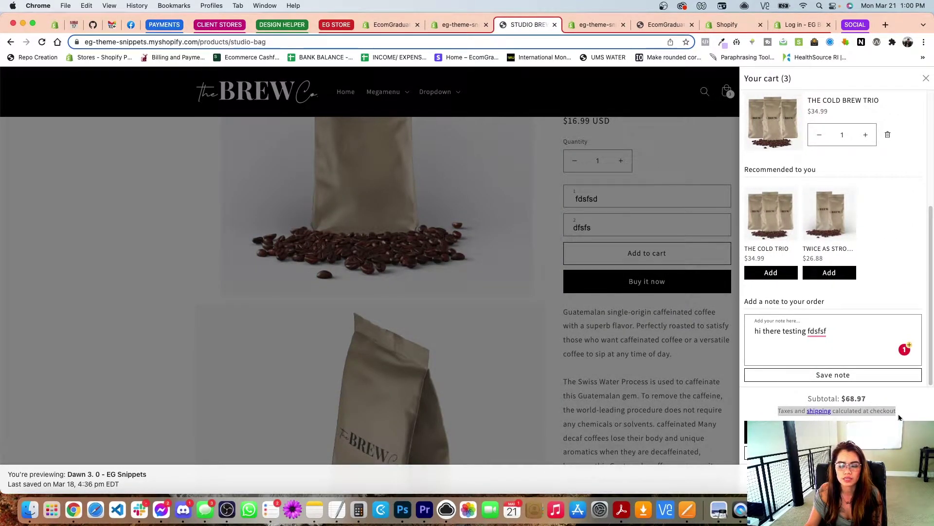
Open the full cart page from the drawer, then return to the Studio Brew product page.
click(452, 26)
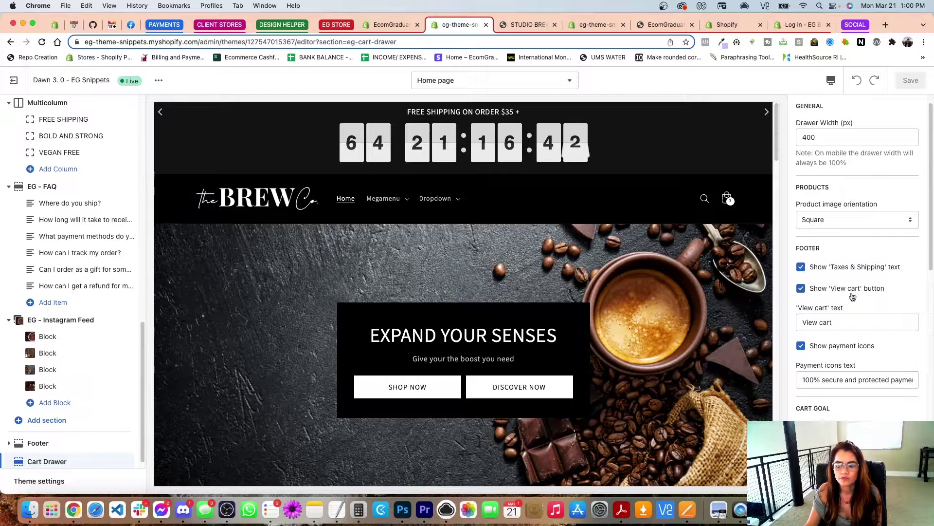
click(532, 24)
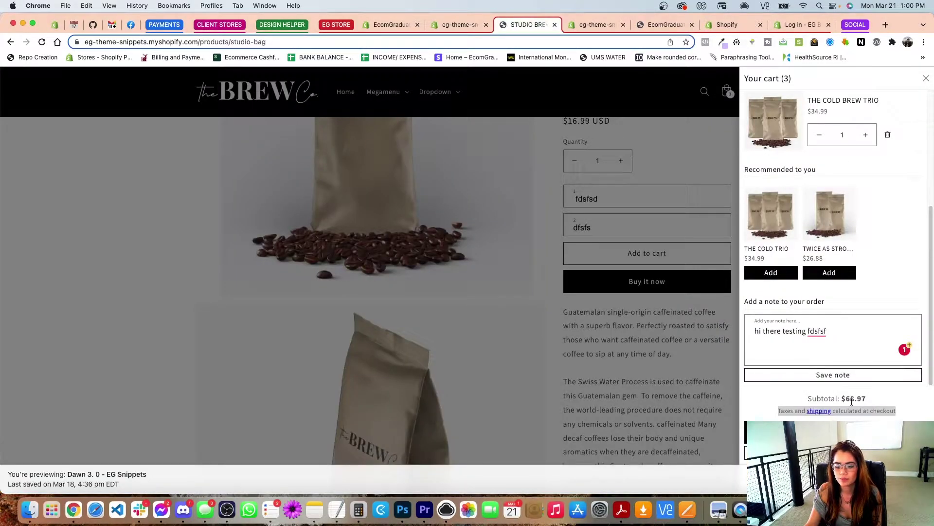
click(827, 374)
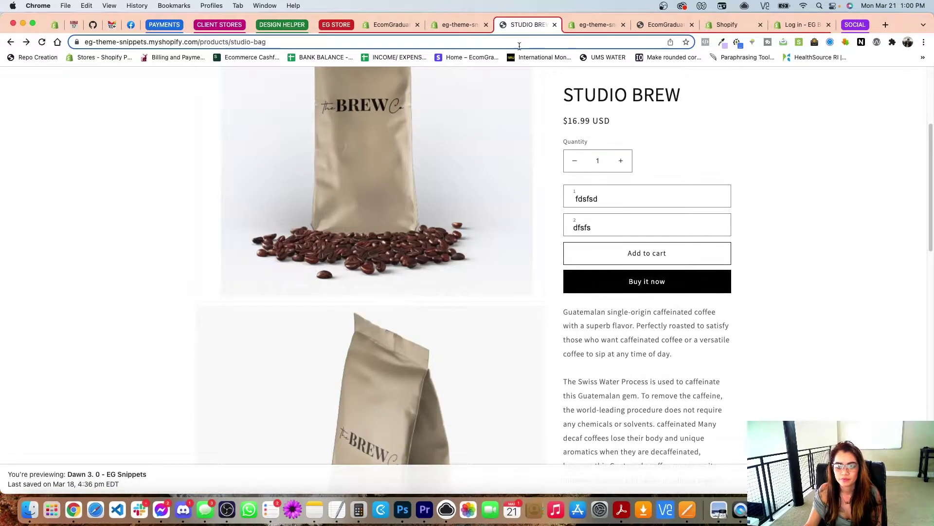
key(ctrl+shift+Tab)
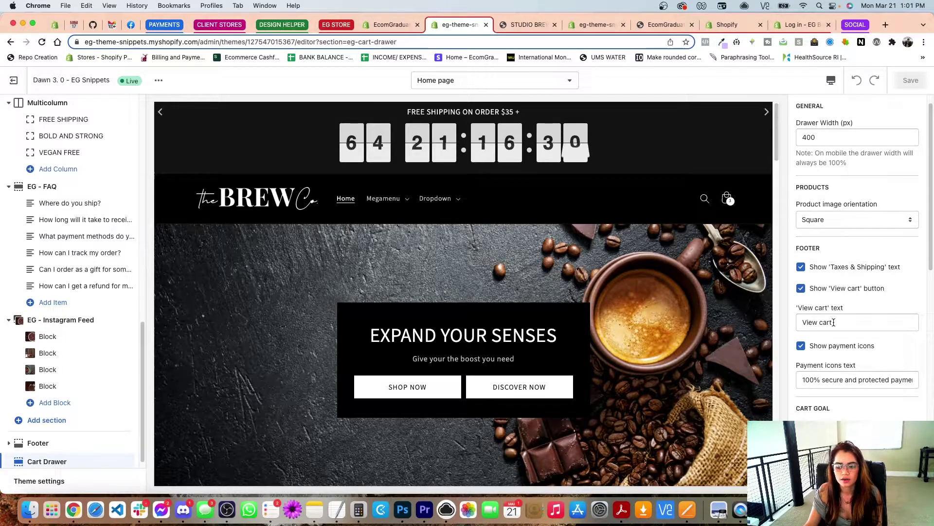
Review the cart drawer's payment icons text, then bring up the Brew Co storefront home page.
scroll(852, 323, down, 1)
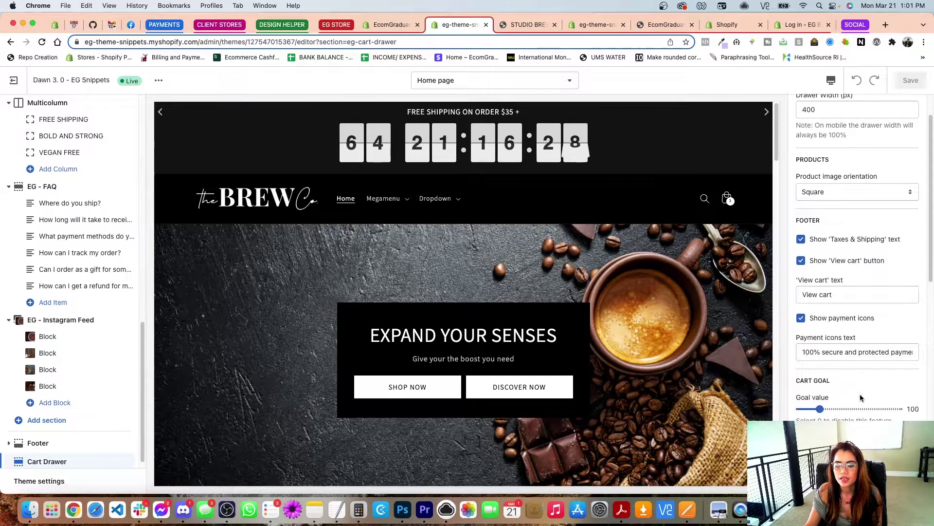
click(842, 351)
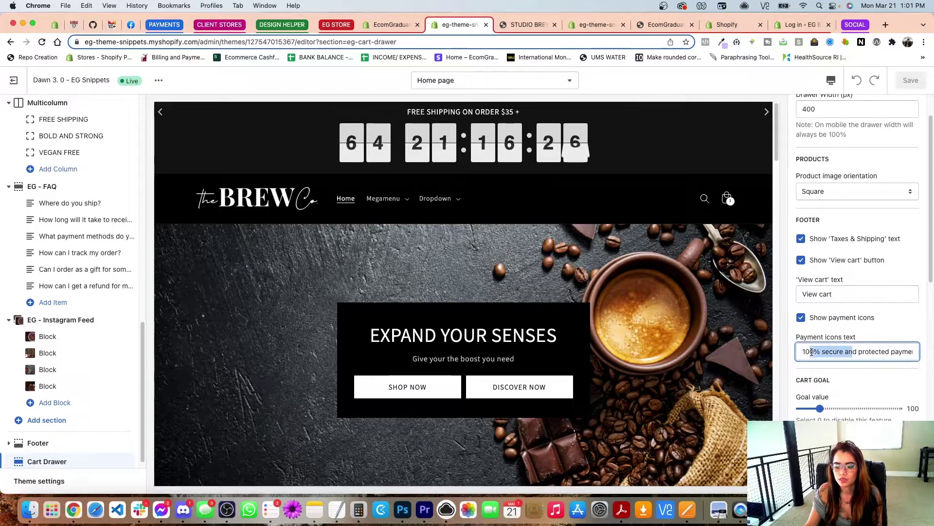
key(super+shift+Right)
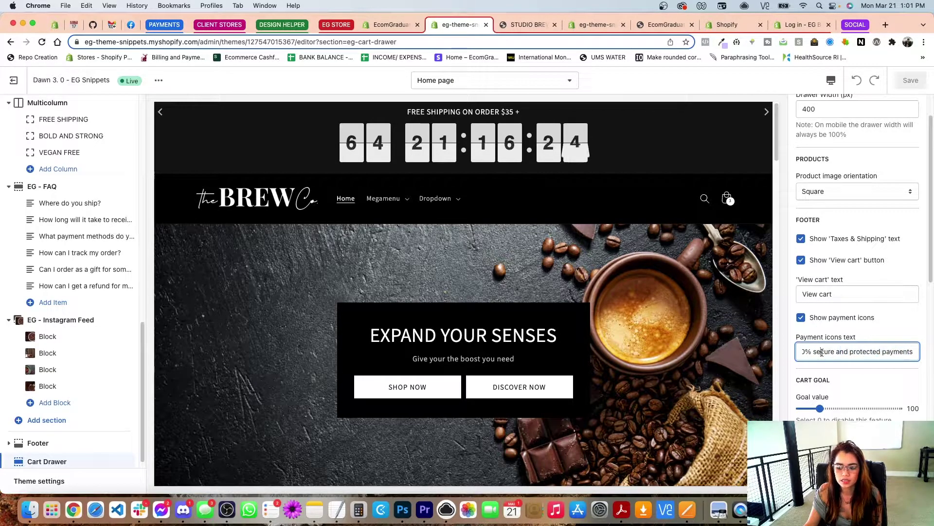
key(super+shift+Left)
key(Right)
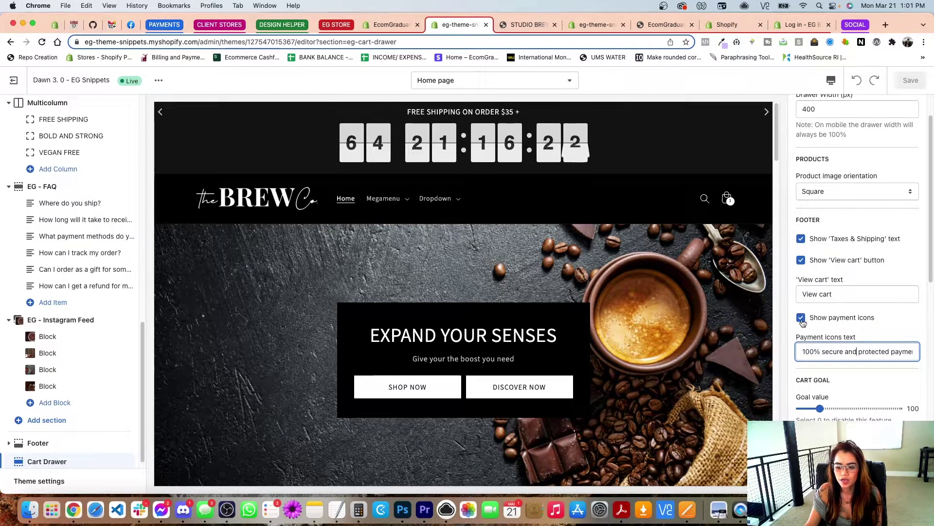
click(528, 25)
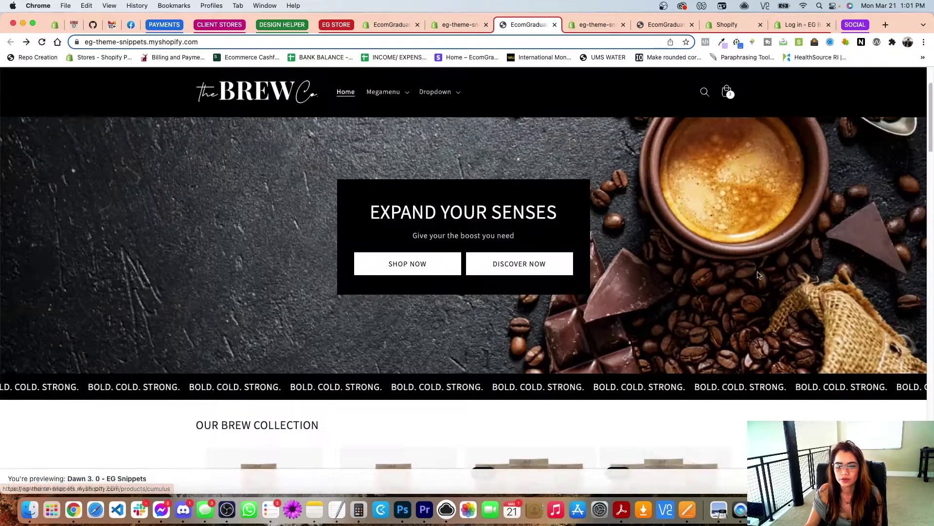
Preview the storefront cart drawer's recommendations and note, then return to the Cart Goal settings.
scroll(765, 229, down, 4)
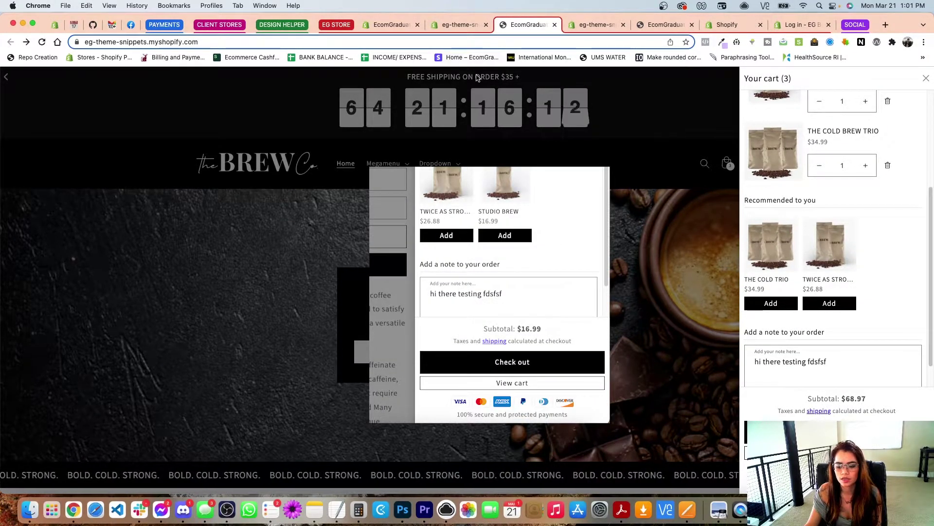
click(453, 27)
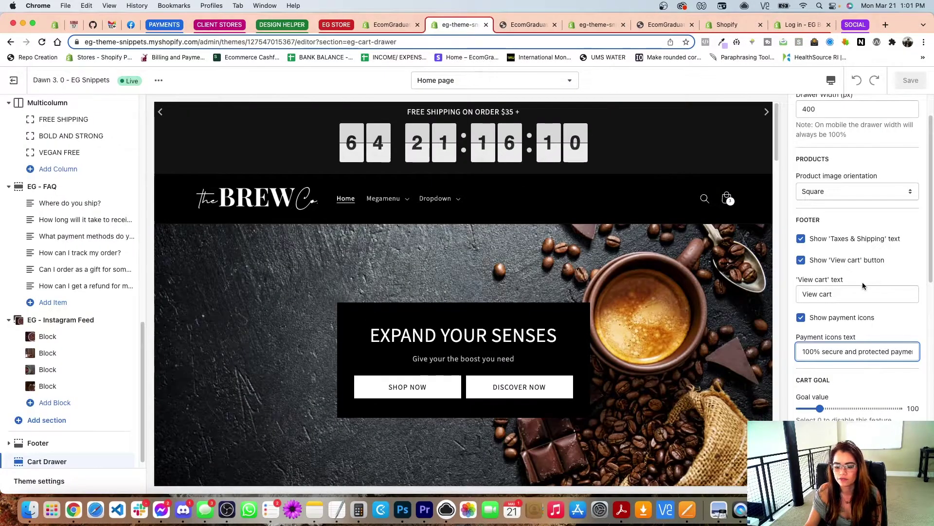
scroll(863, 287, down, 3)
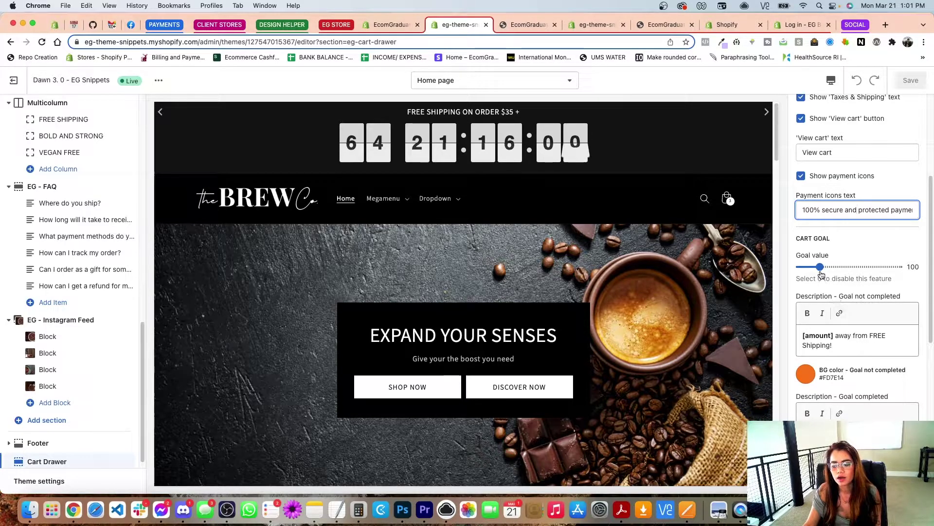
Set the Cart Goal value to 0 and read the hint about disabling the goal.
drag(821, 267, 777, 268)
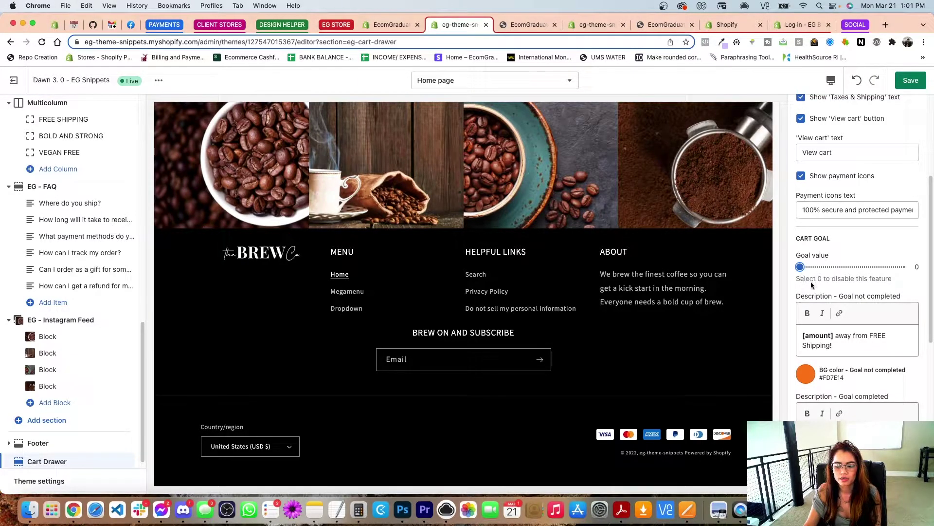
drag(796, 279, 893, 282)
Review the goal-not-completed and goal-completed messages, then set the Goal value to 115.
drag(800, 279, 903, 289)
click(899, 357)
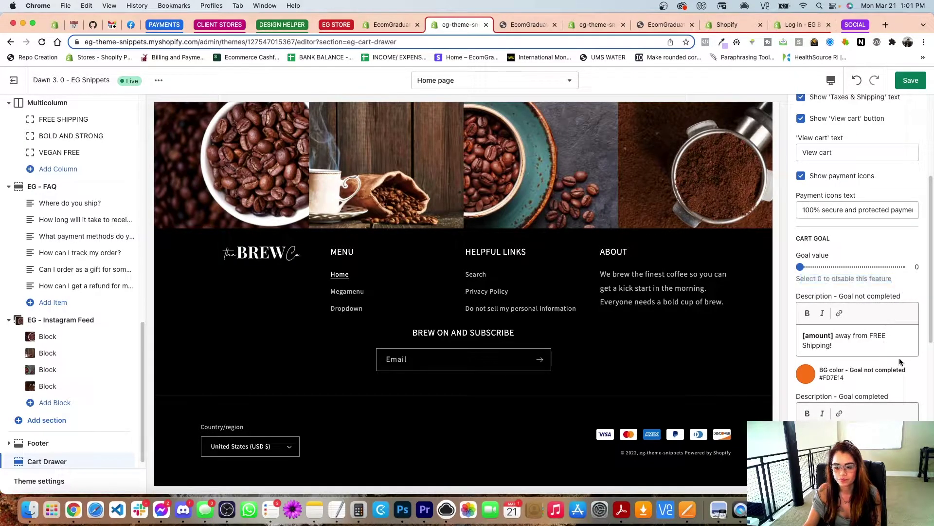
scroll(871, 360, down, 2)
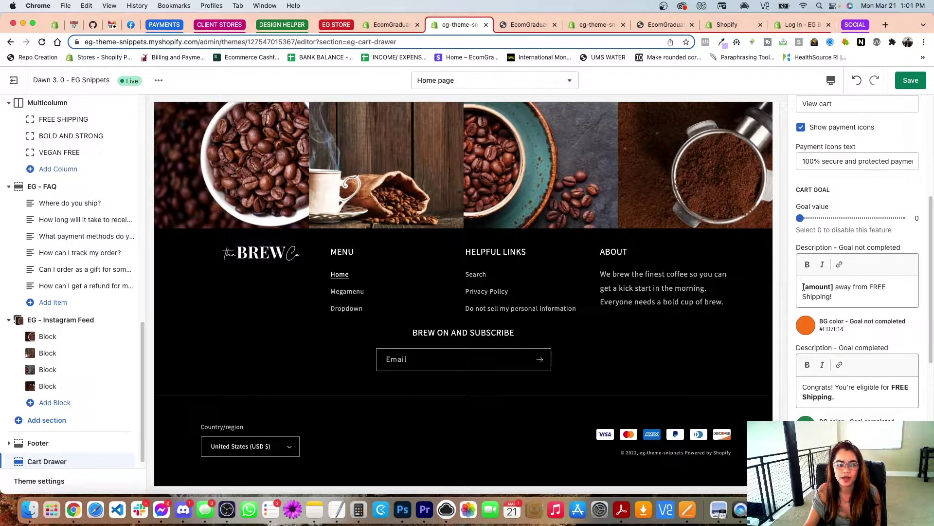
drag(837, 289, 863, 295)
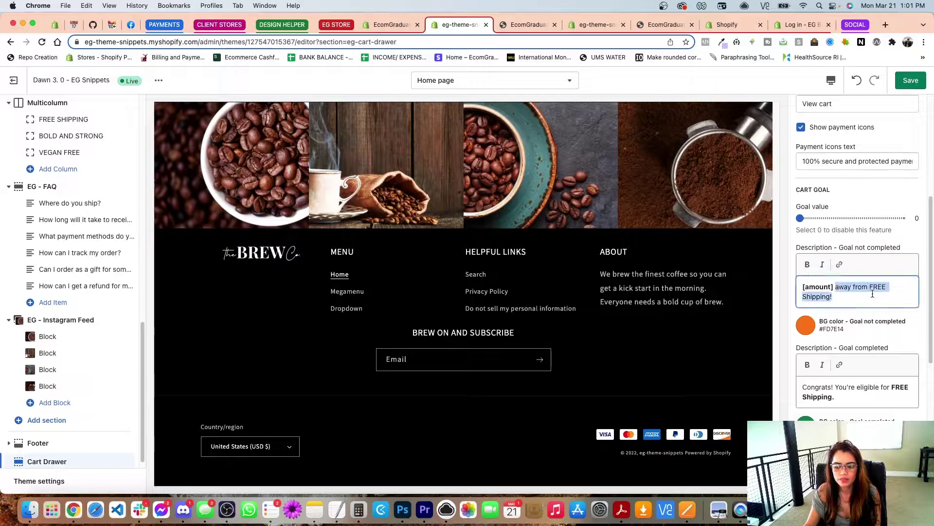
scroll(863, 294, down, 1)
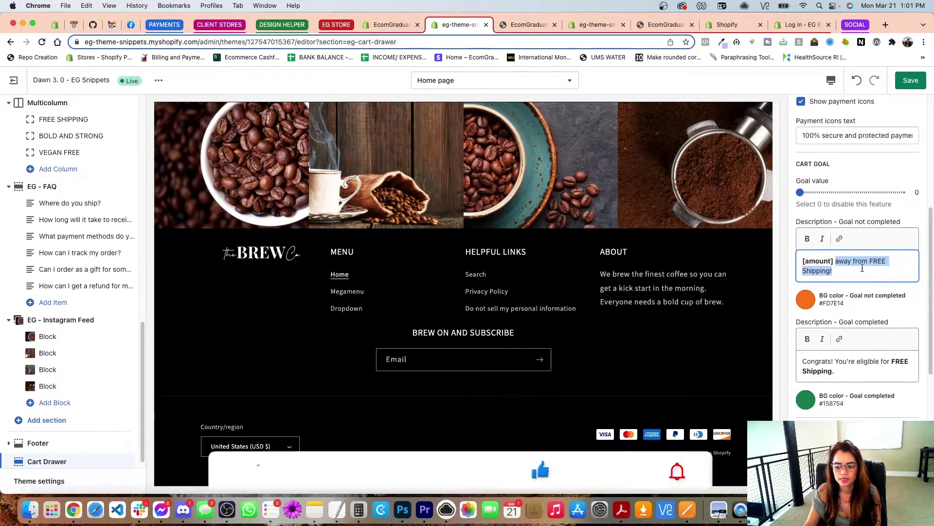
click(857, 371)
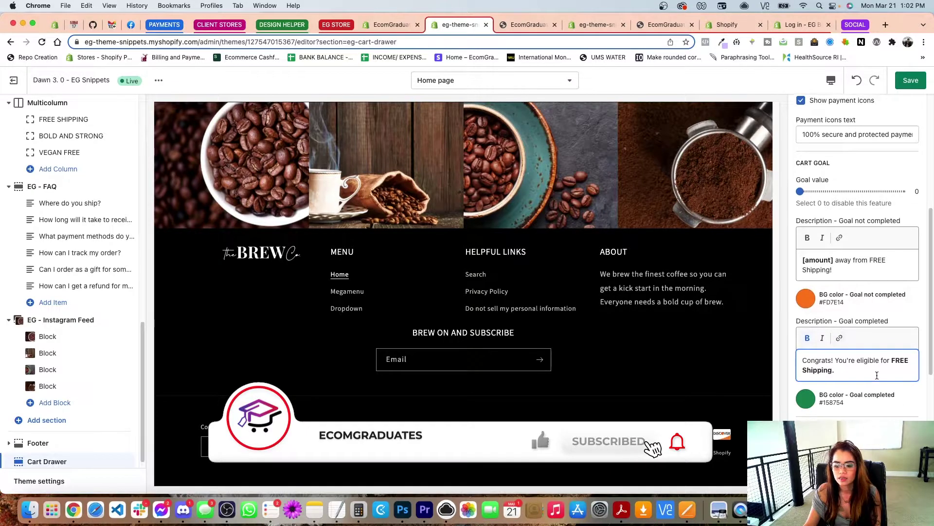
scroll(847, 344, down, 1)
drag(847, 345, 796, 333)
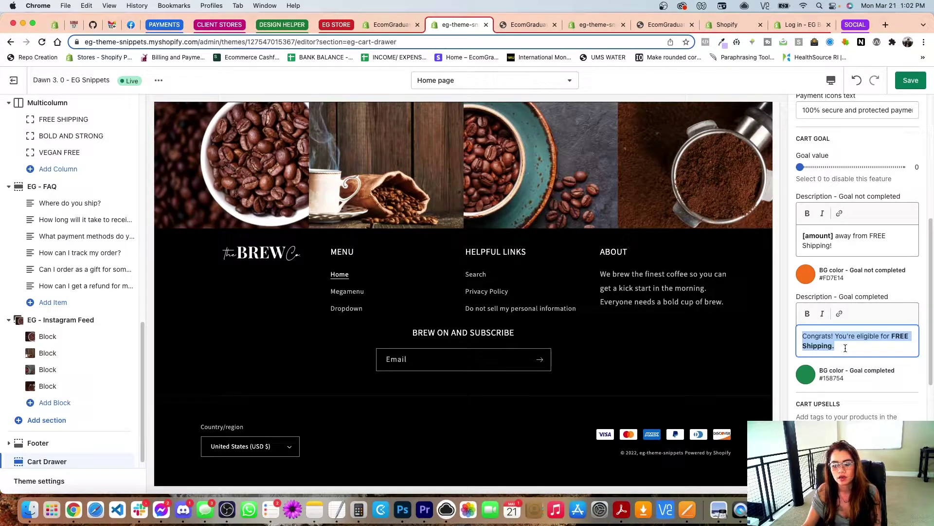
click(824, 168)
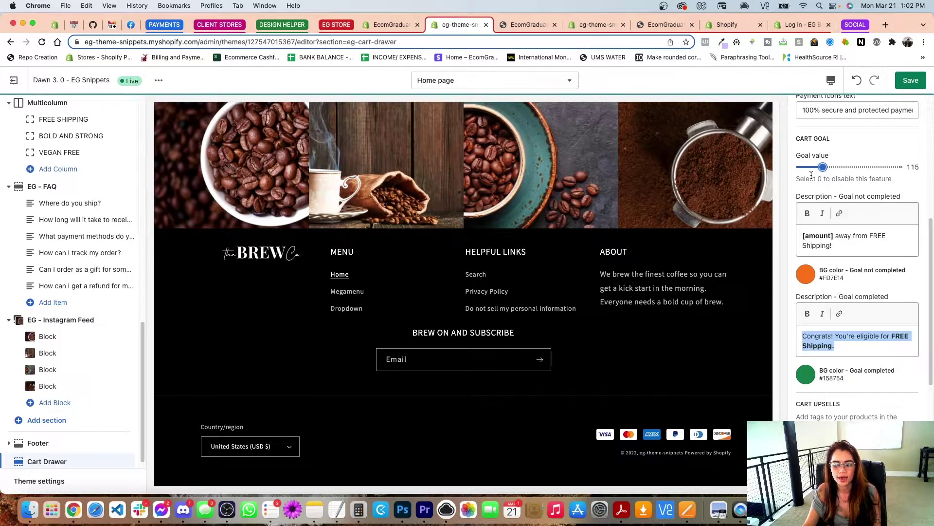
scroll(848, 372, down, 4)
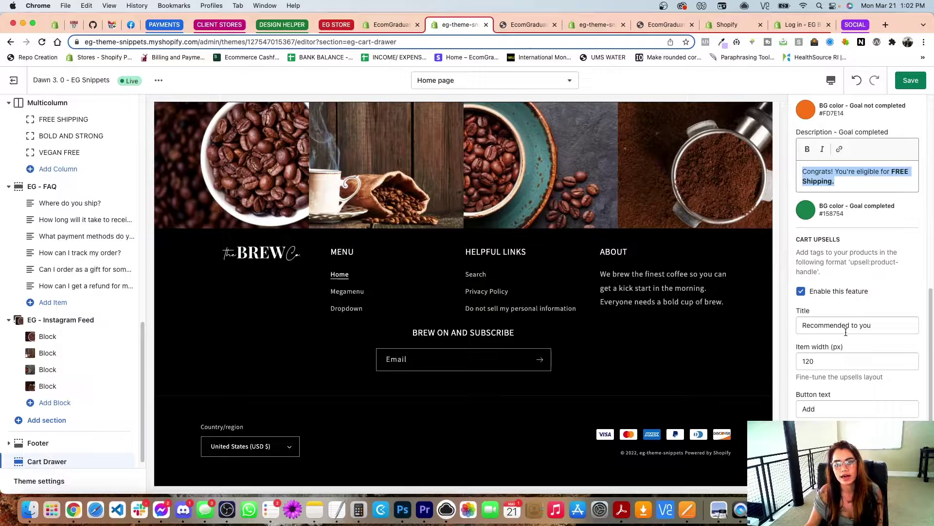
Reload the storefront, close its cart drawer, and return to the Cart Upsells and Cart Note settings.
key(ctrl+Tab)
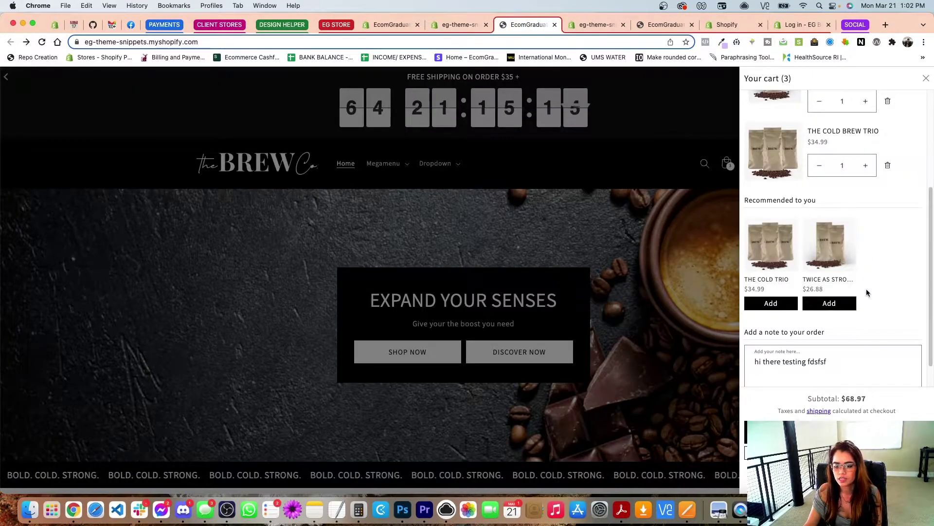
key(super+r)
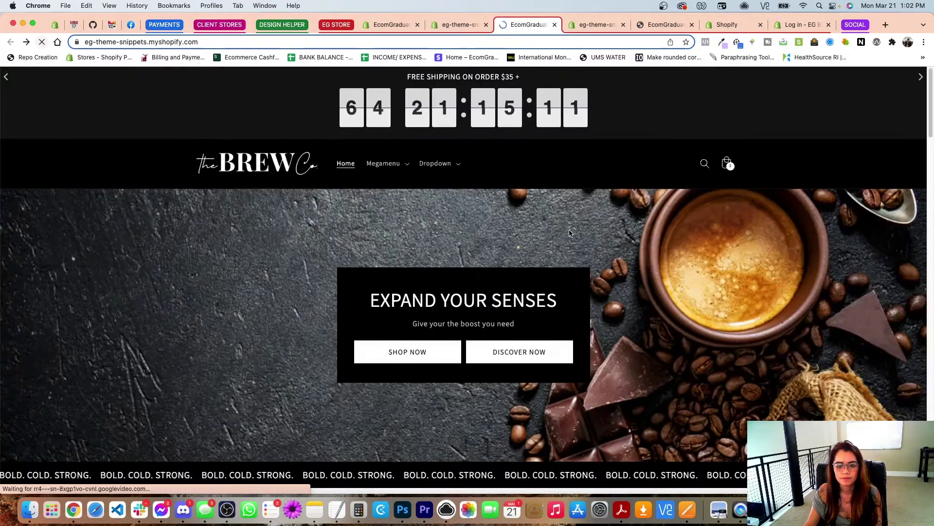
scroll(829, 347, down, 5)
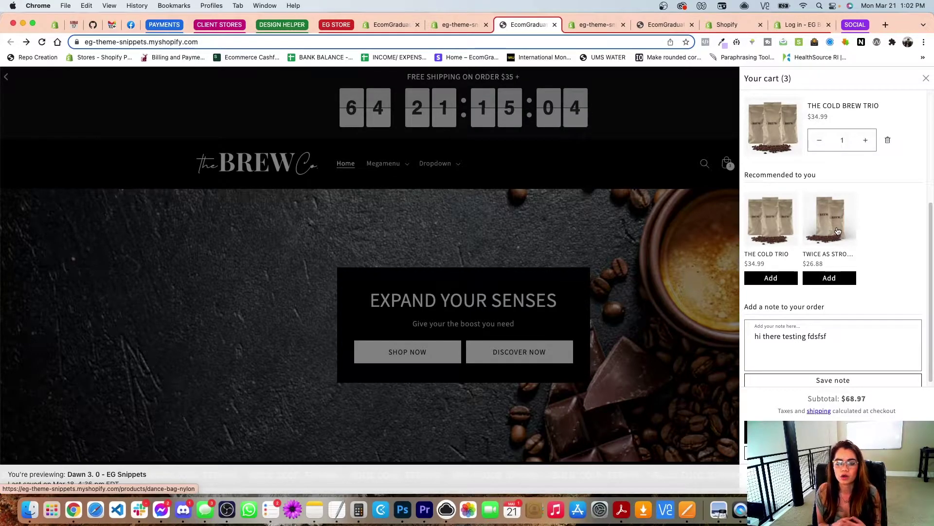
click(666, 197)
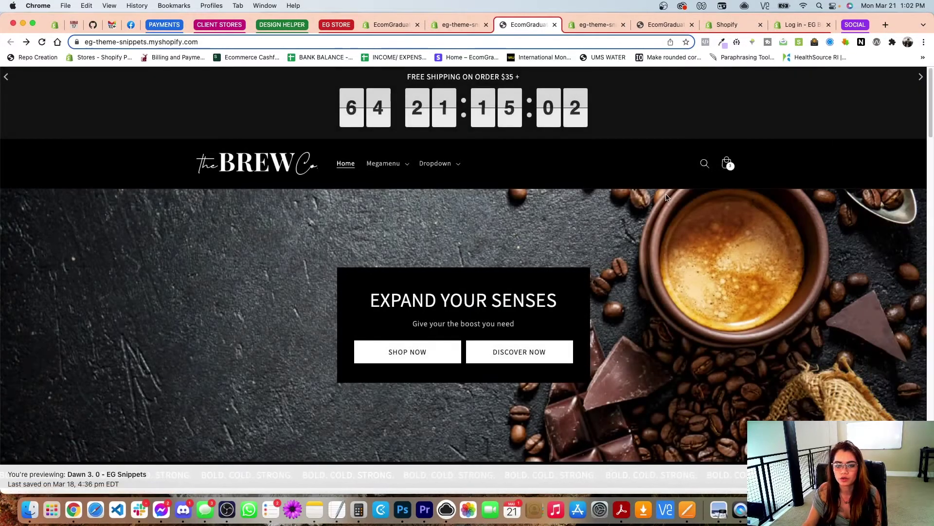
click(460, 24)
scroll(863, 393, down, 3)
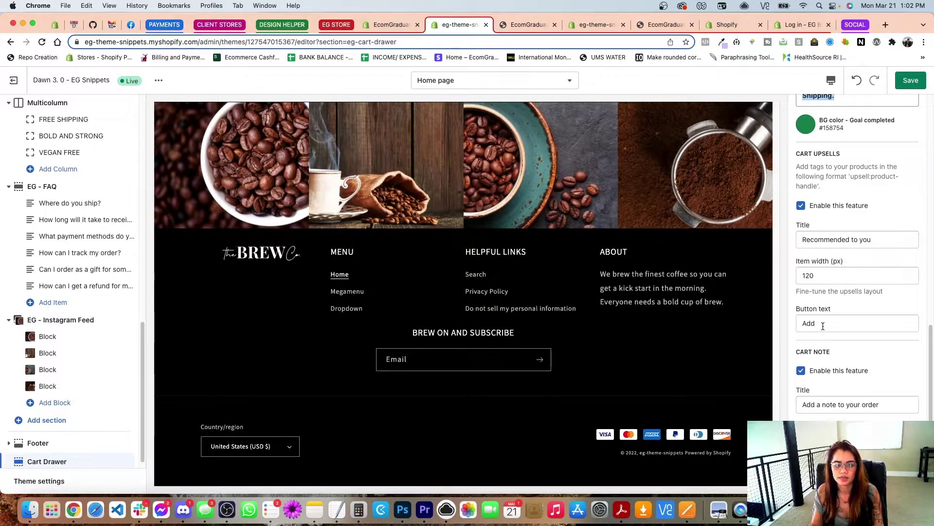
Compare the live cart's upsells and note with the editor settings, then switch to the home page tab.
click(529, 26)
click(727, 163)
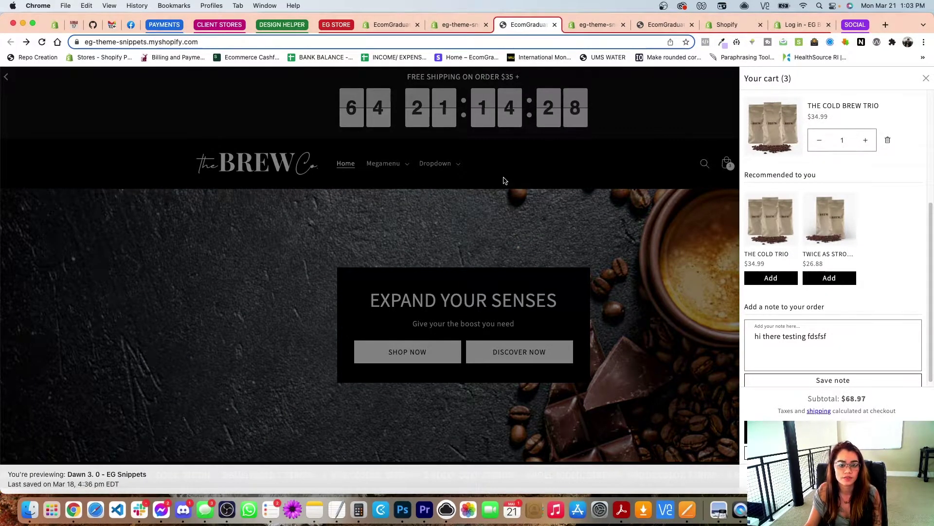
click(458, 25)
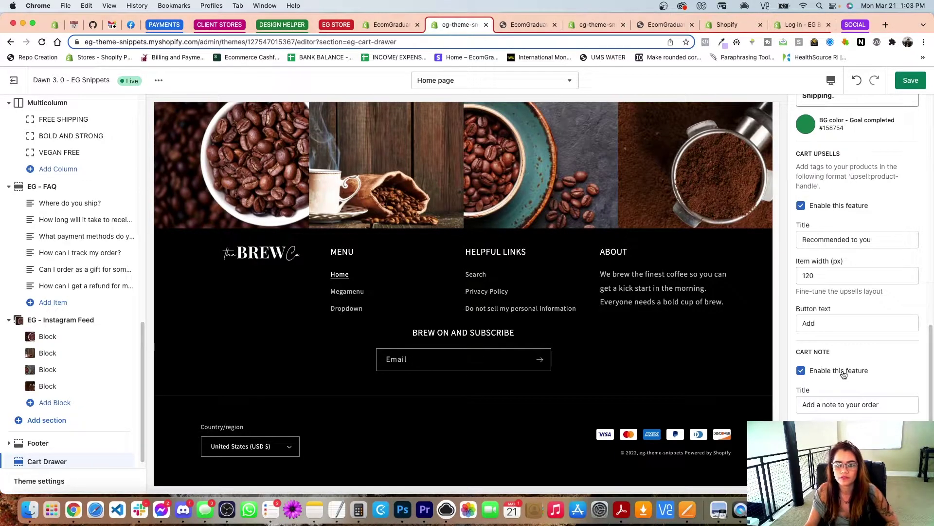
mouse_move(632, 176)
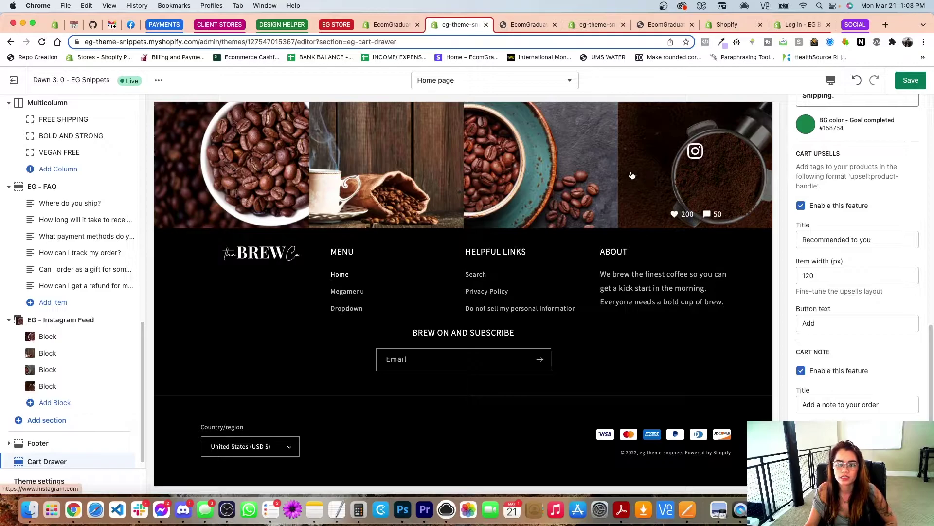
key(ctrl+Tab)
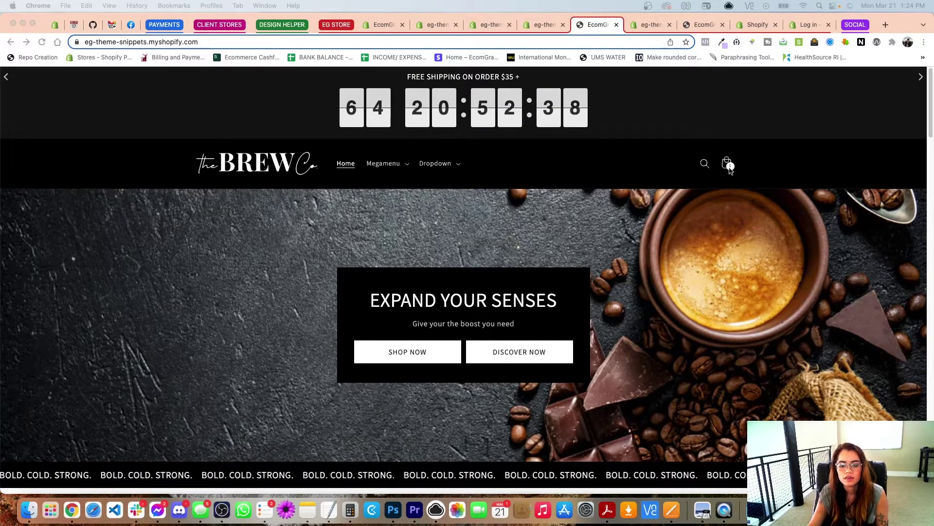
View the cart drawer's free-shipping bar and Studio Cold Brew upsells, then go to the admin Products list.
click(728, 166)
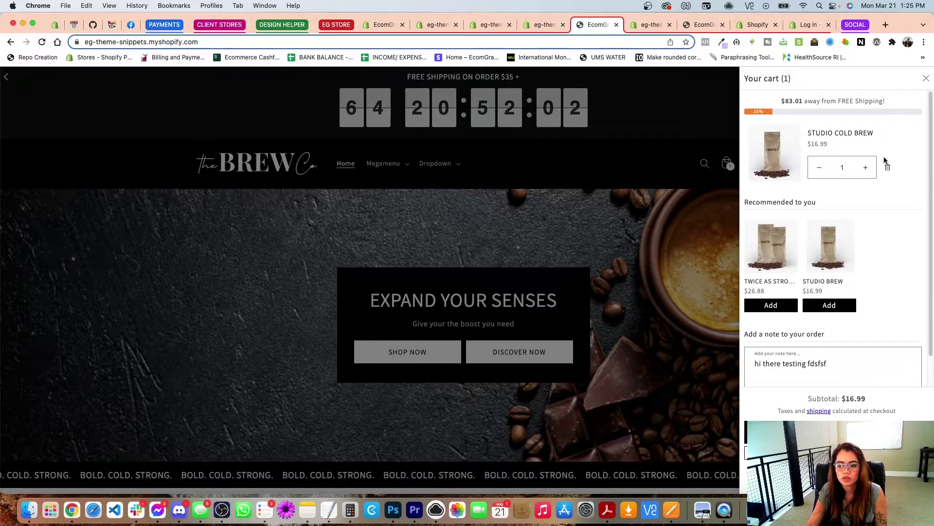
click(488, 27)
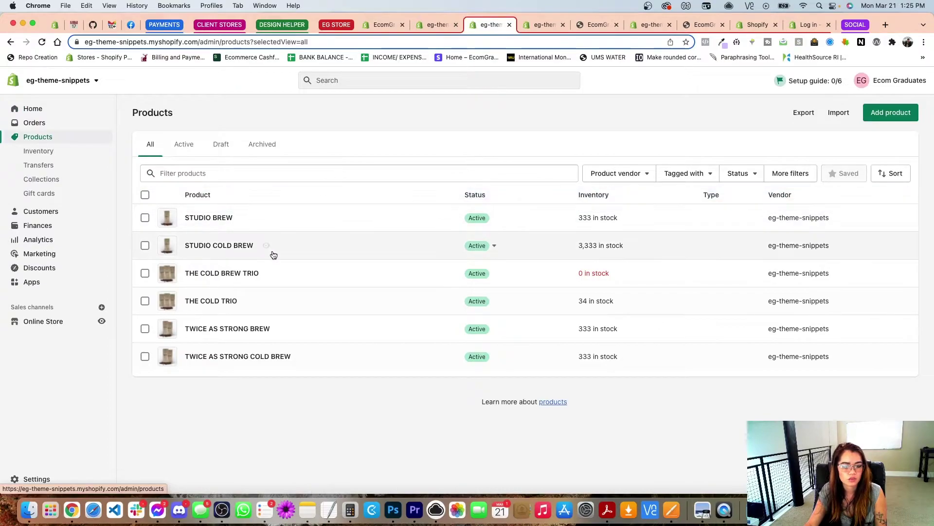
Open Studio Cold Brew, review its upsell:studio-bag and upsell:dance-bag-nylon tags, and expand its SEO fields.
click(240, 245)
scroll(701, 350, down, 10)
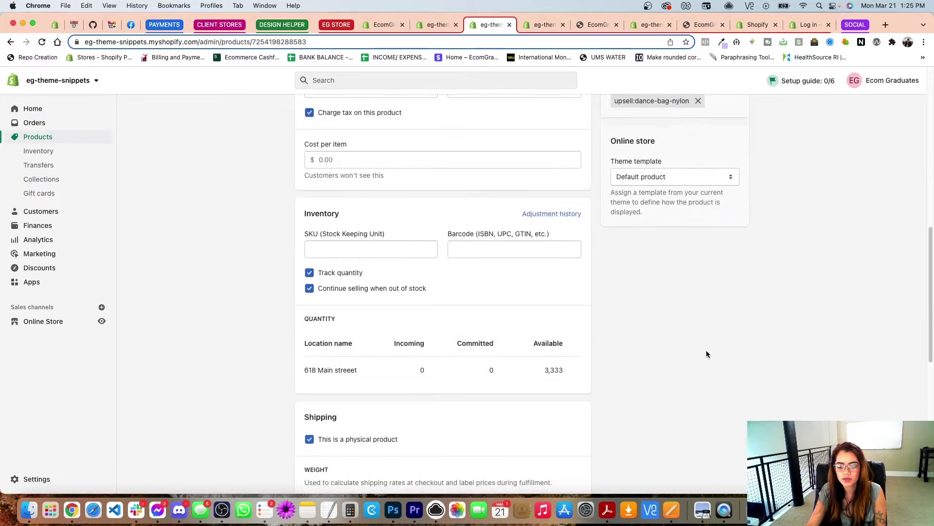
scroll(715, 352, up, 3)
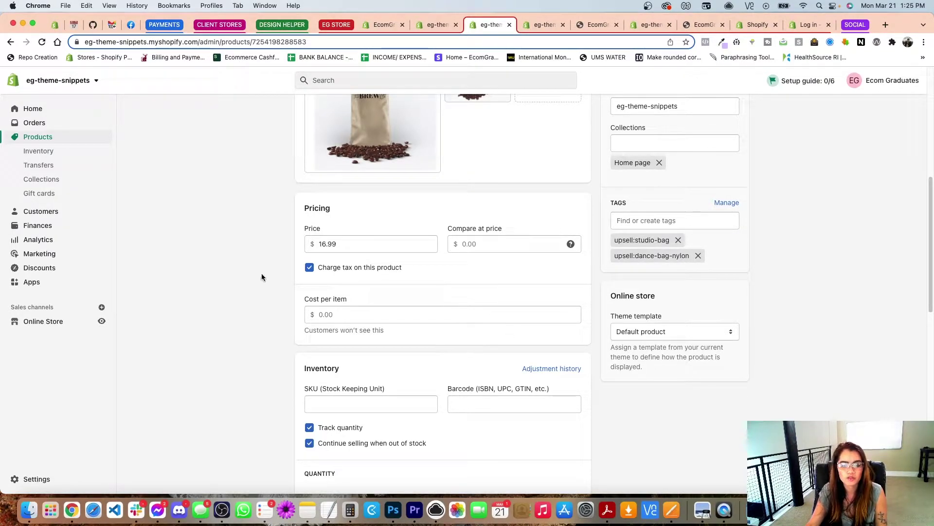
scroll(255, 282, down, 5)
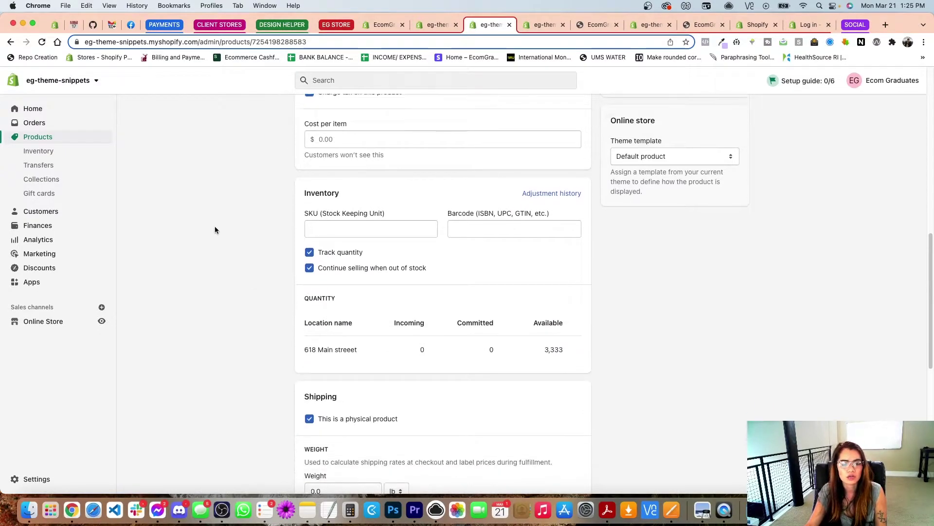
scroll(298, 274, down, 10)
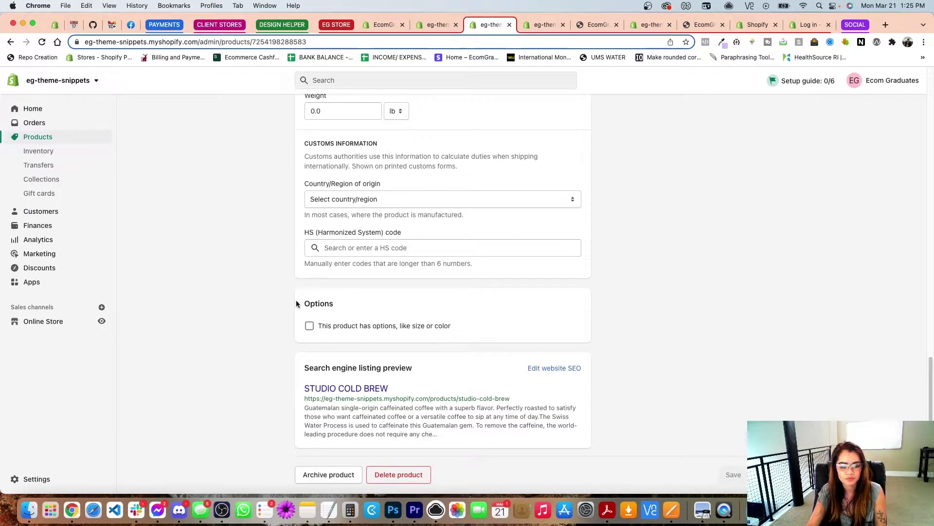
click(535, 373)
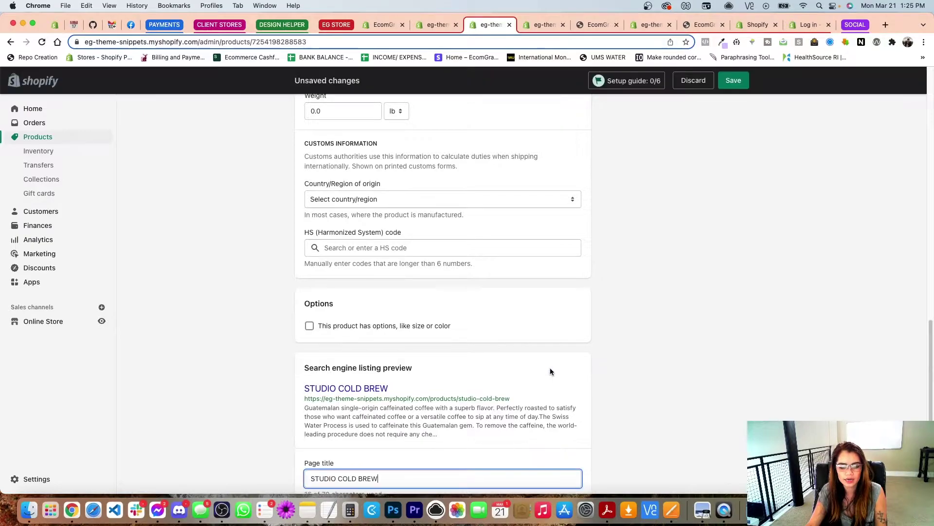
Highlight the studio-cold-brew URL handle that upsell tags reference.
scroll(495, 397, down, 4)
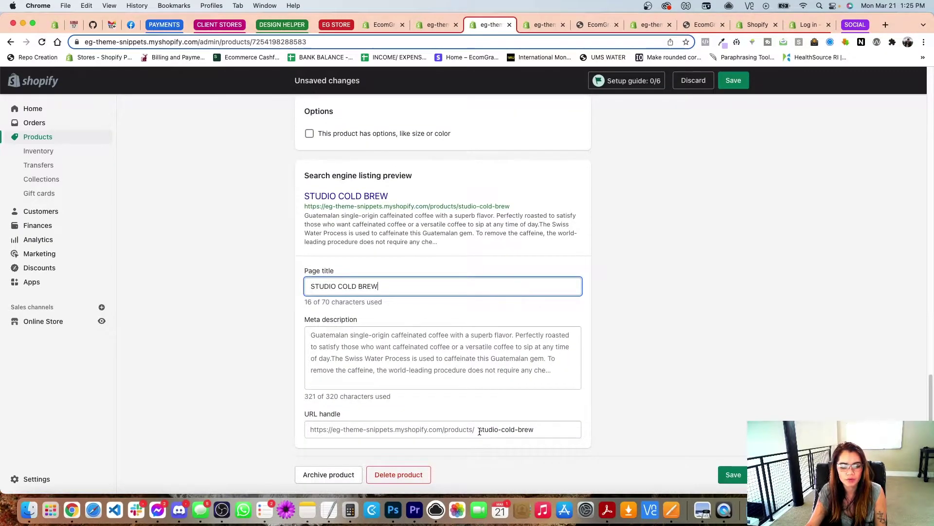
drag(479, 431, 535, 435)
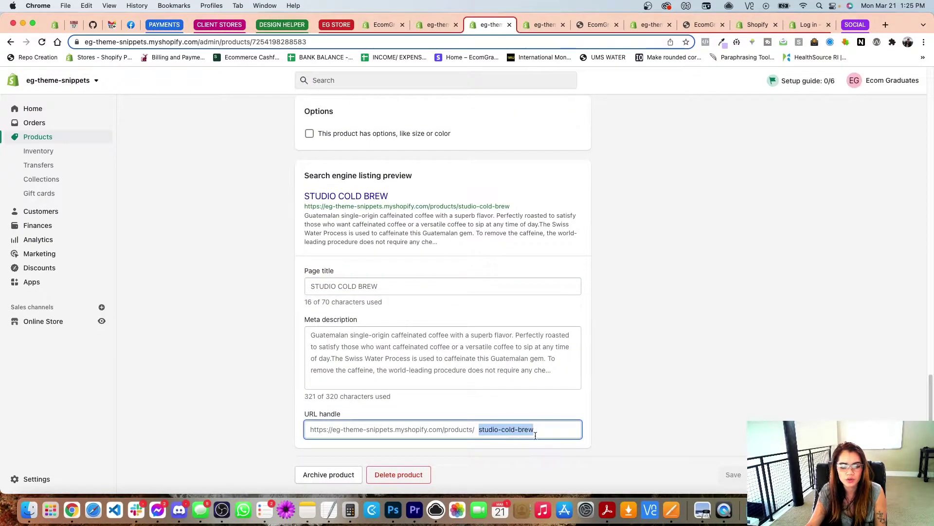
click(399, 405)
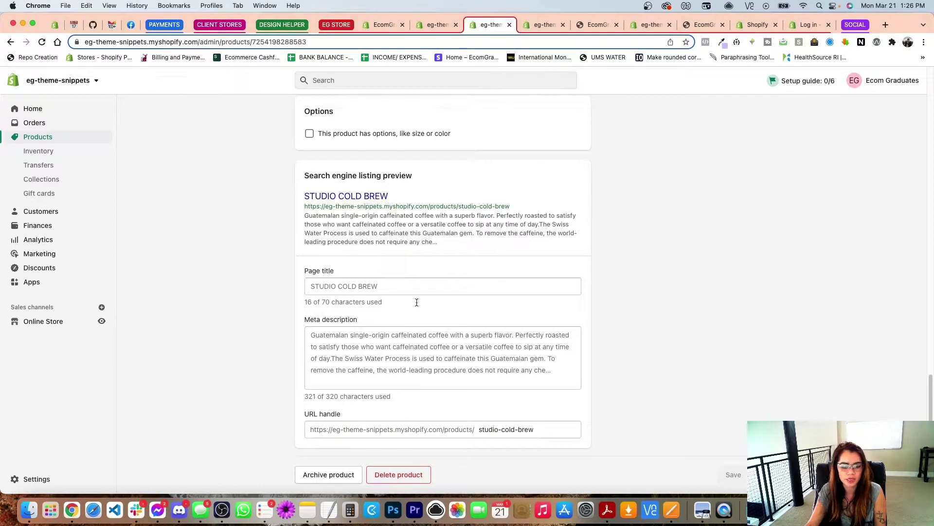
drag(480, 430, 543, 436)
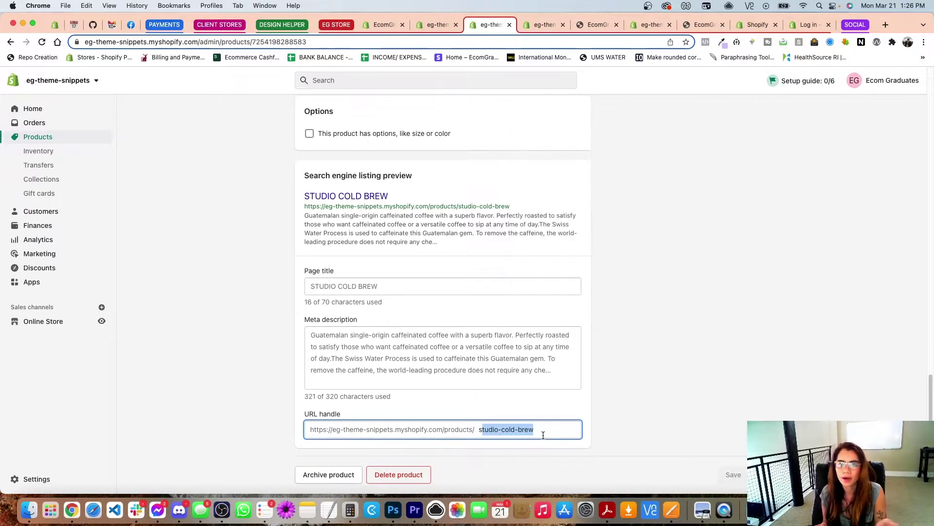
click(535, 434)
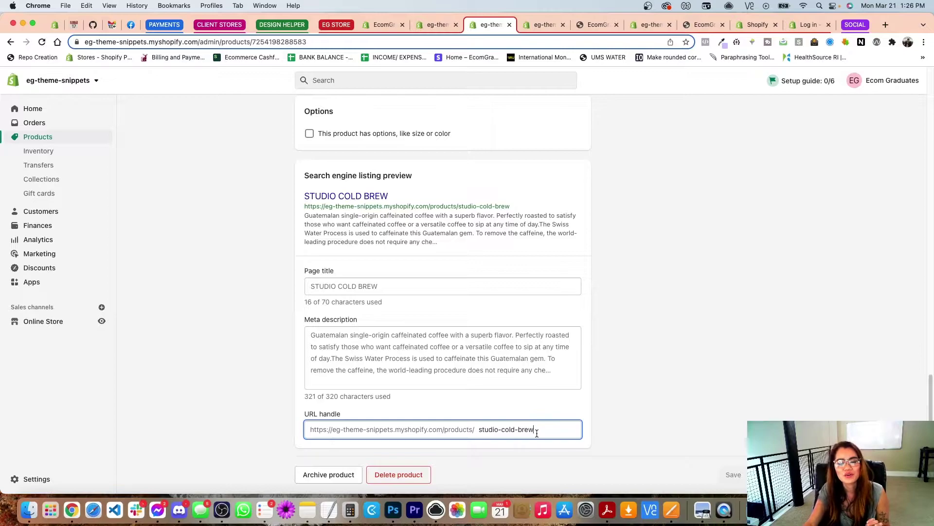
click(542, 429)
Return to the Products list and open another product's edit page.
scroll(630, 388, up, 20)
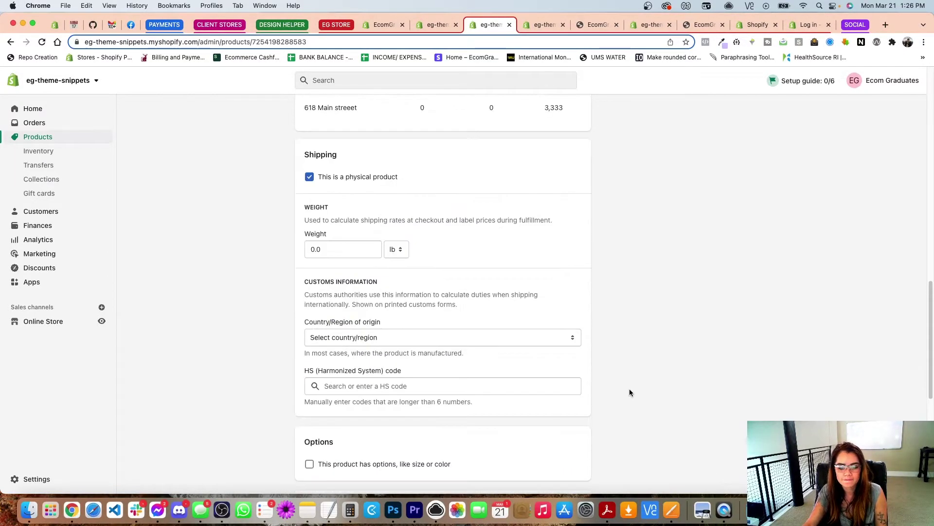
scroll(681, 397, down, 7)
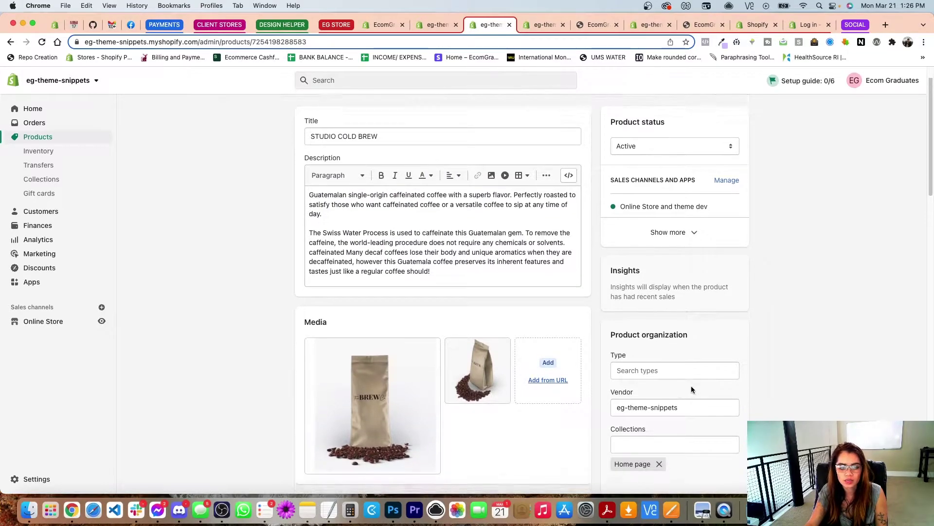
scroll(709, 381, up, 3)
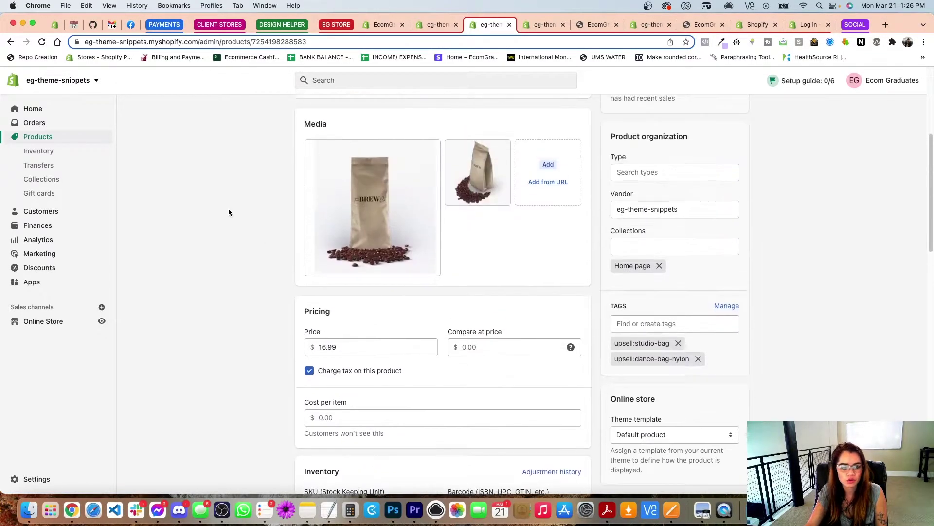
click(58, 138)
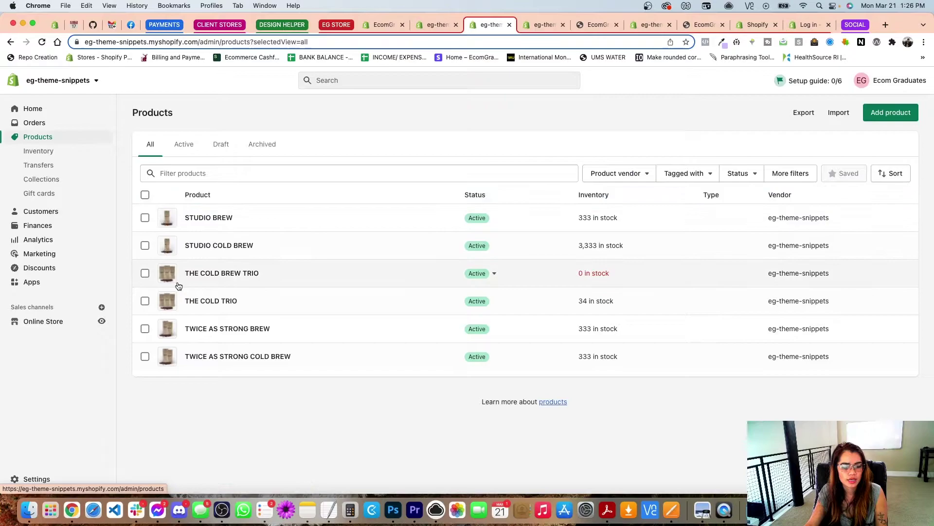
click(225, 356)
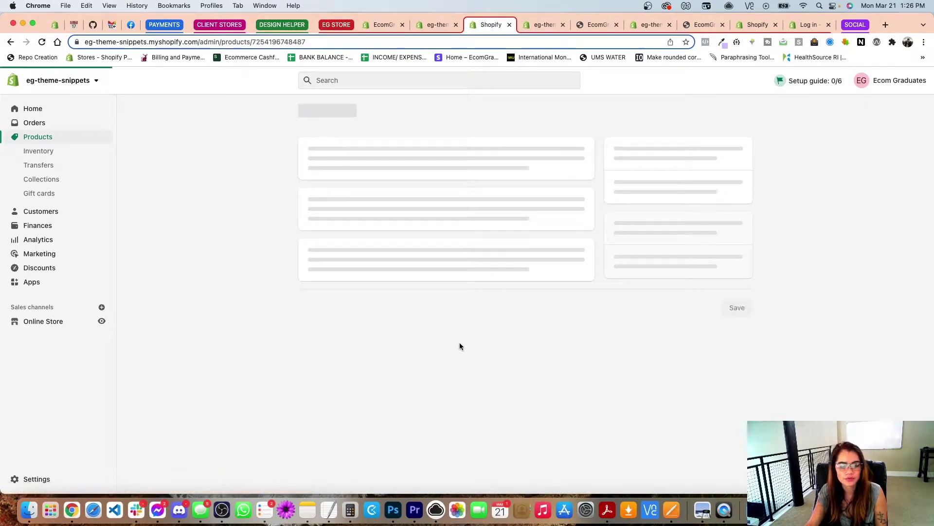